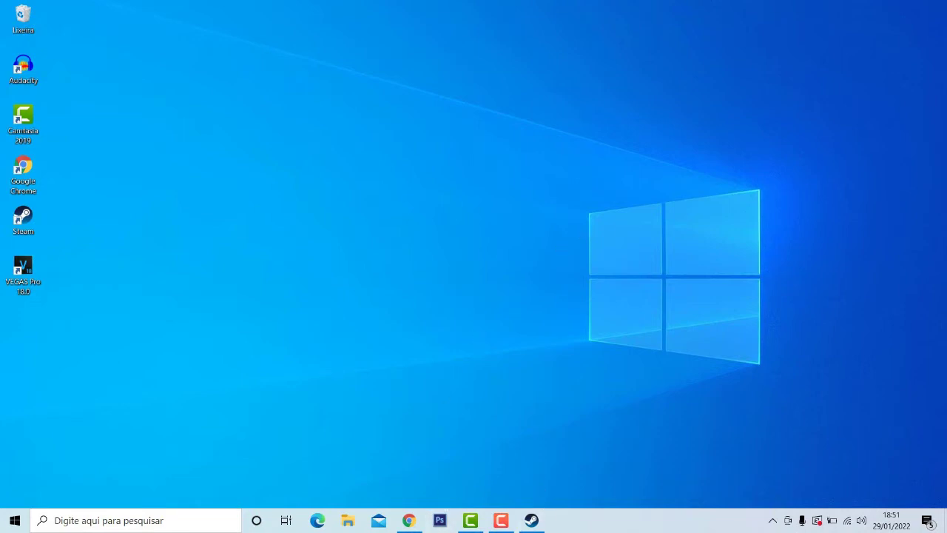
- Switch to Steam and show the library home page with the list of owned games
click(532, 520)
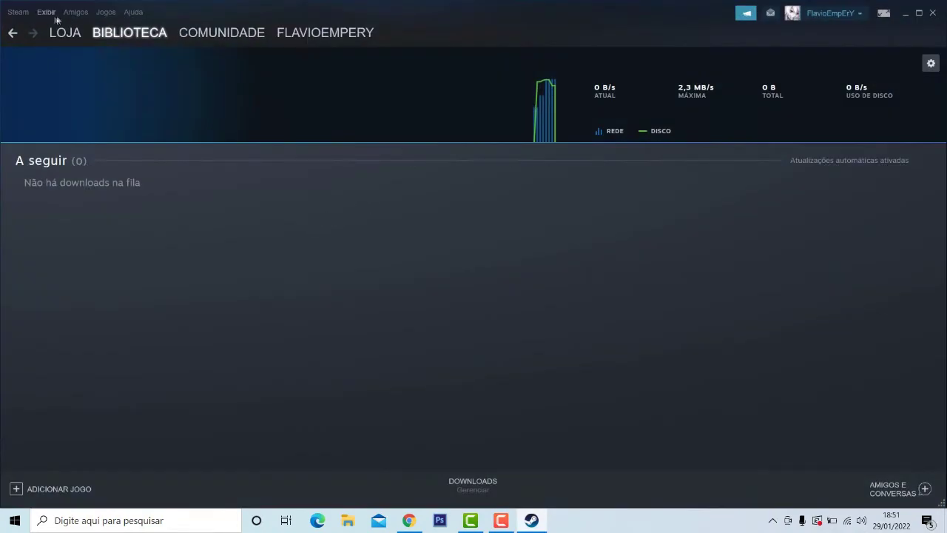
click(64, 38)
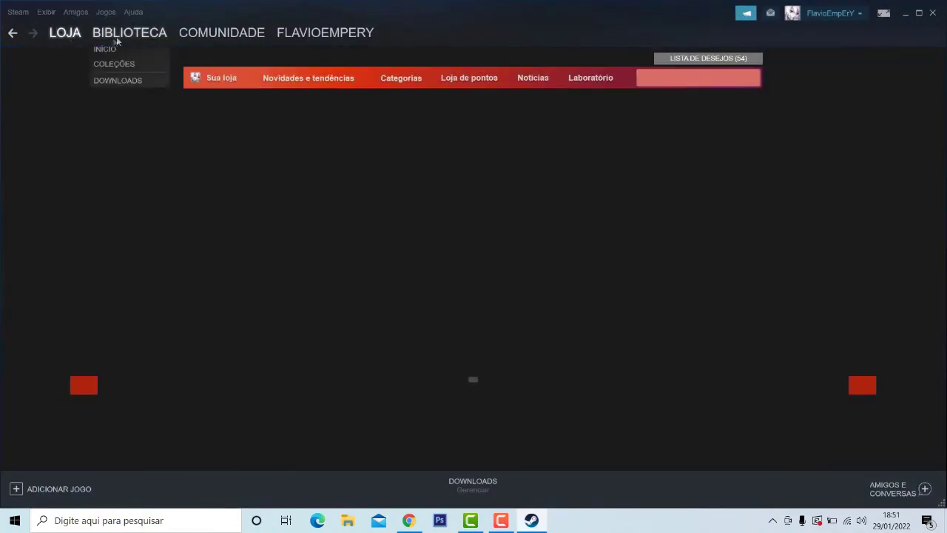
click(127, 35)
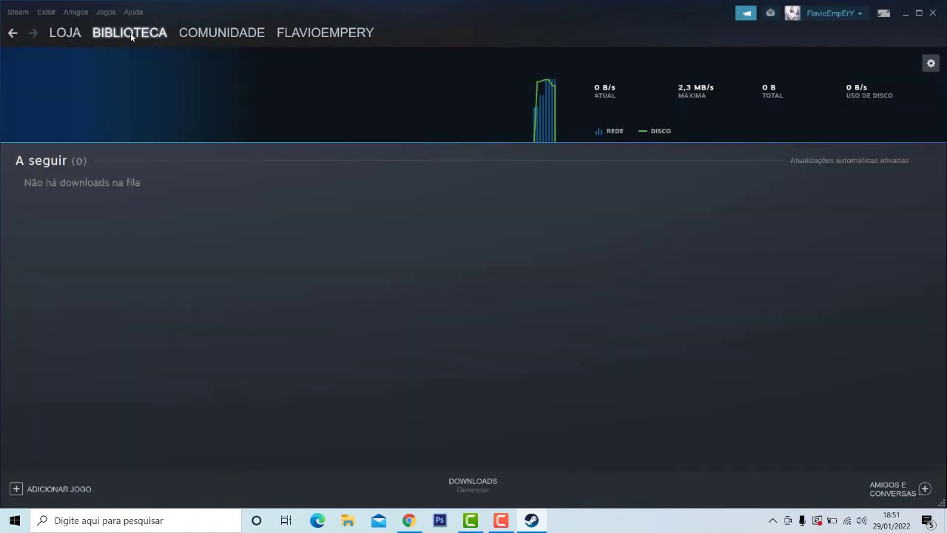
click(13, 32)
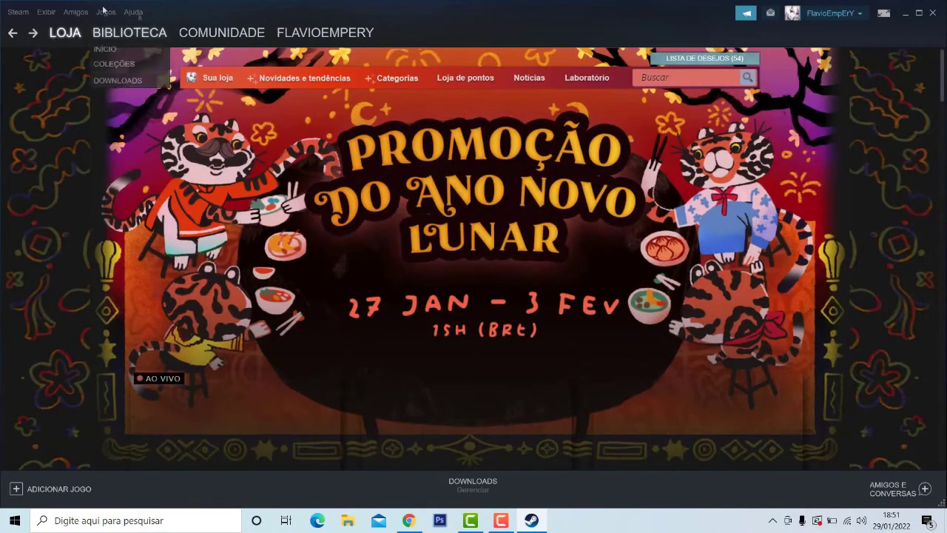
click(67, 13)
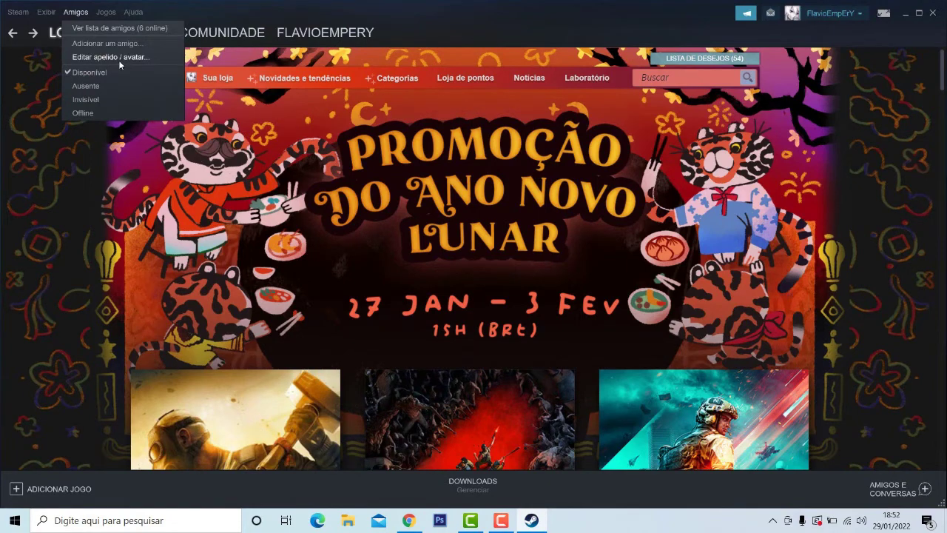
click(46, 12)
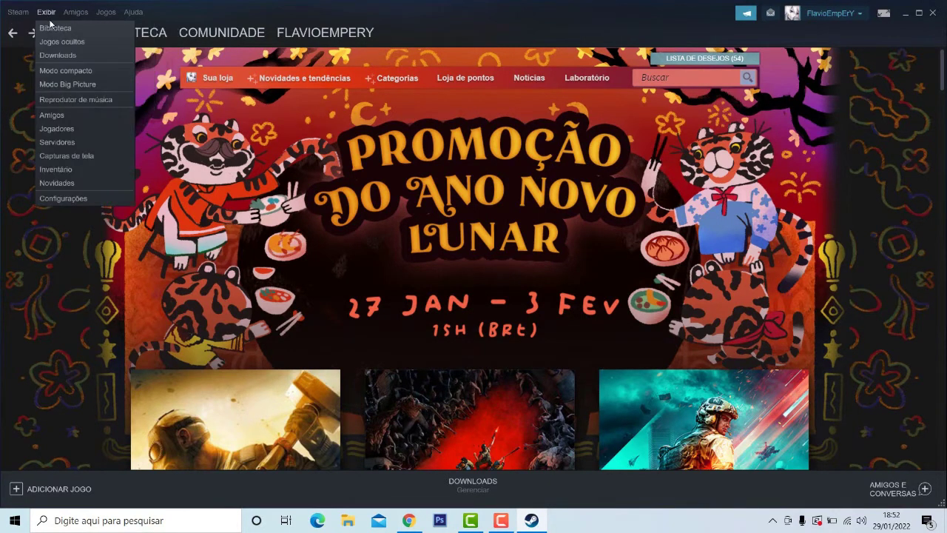
click(52, 27)
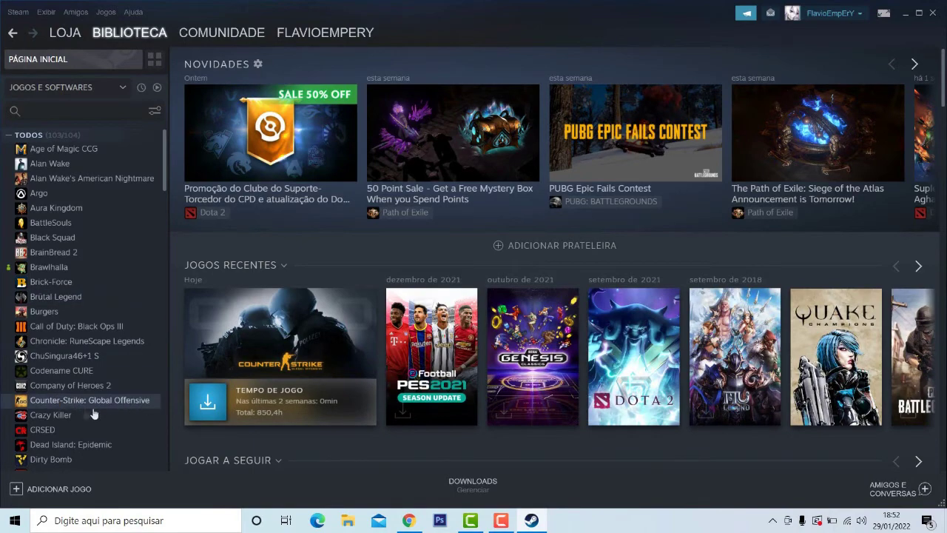
- Minimize Steam and check the free space of the C: and E: drives under Este Computador in File Explorer
click(903, 15)
key(super+e)
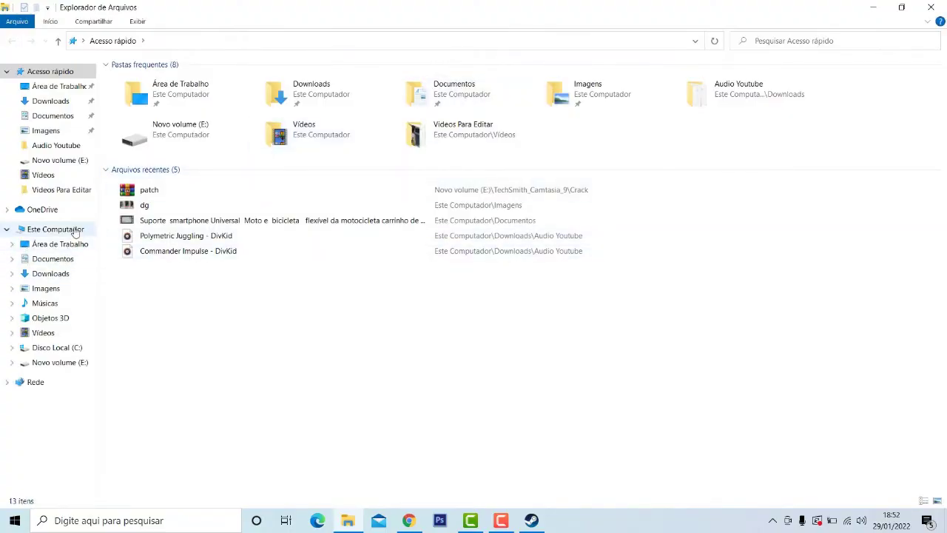
click(77, 233)
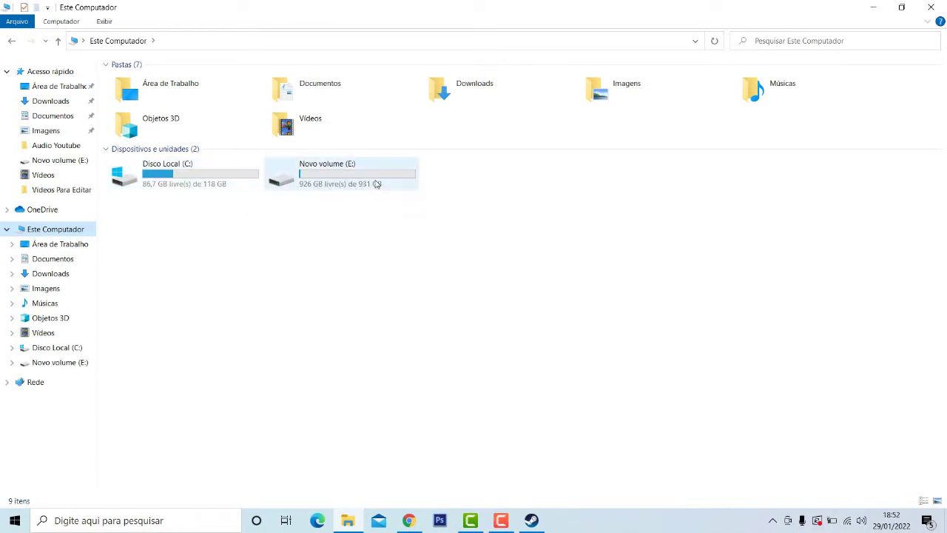
click(399, 182)
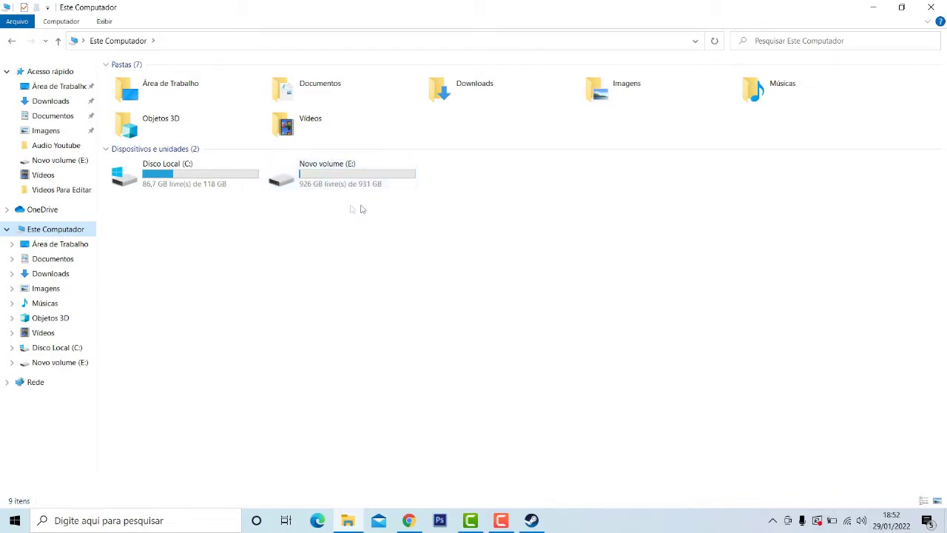
click(944, 4)
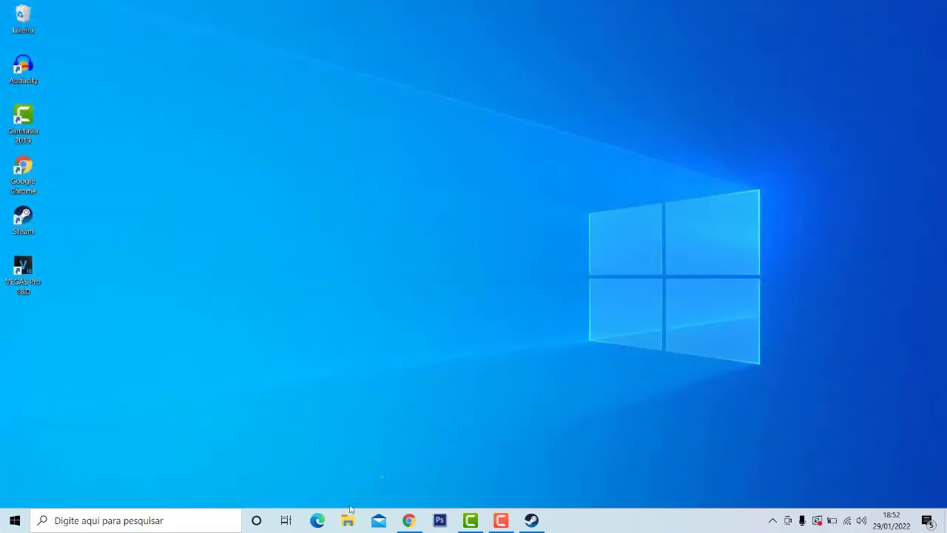
click(348, 521)
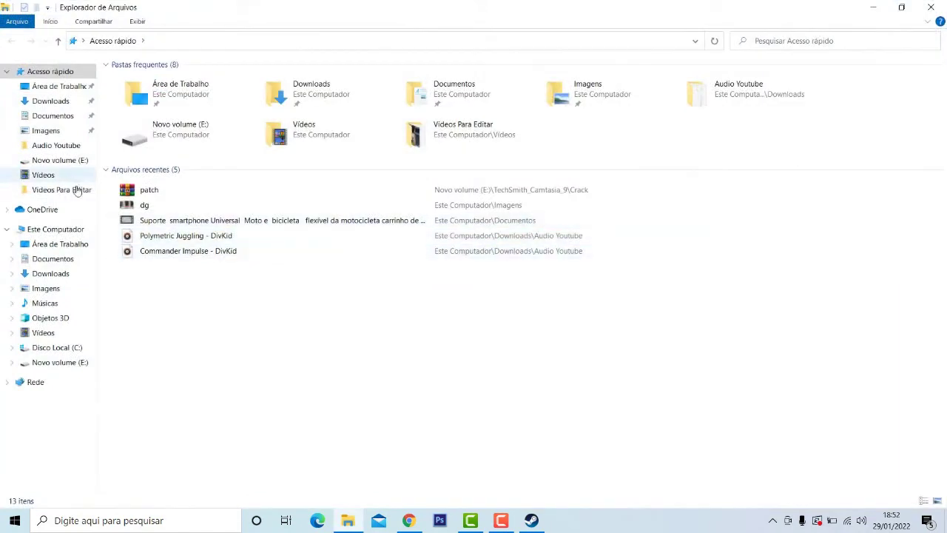
click(59, 230)
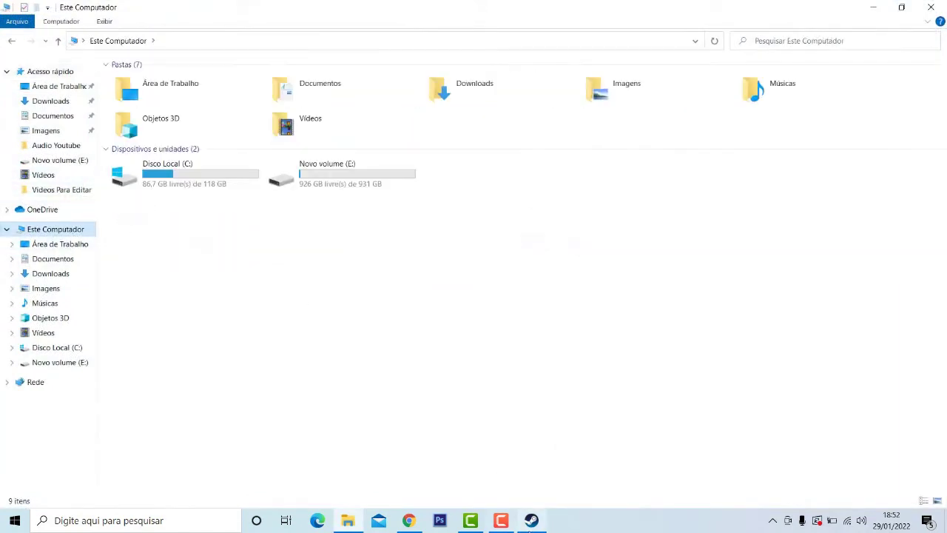
- Switch to Steam, start installing Counter-Strike: Global Offensive and turn off the Start menu shortcut option
click(532, 520)
click(109, 401)
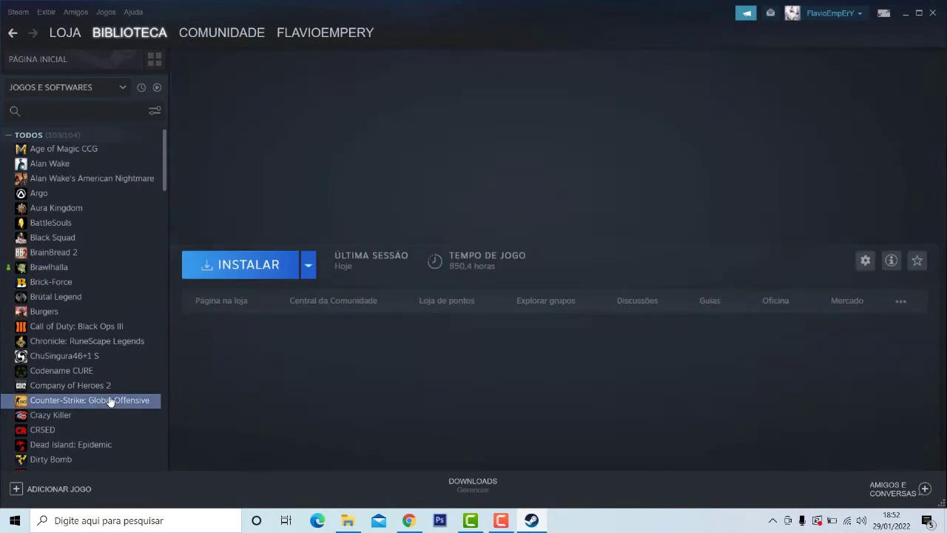
click(243, 268)
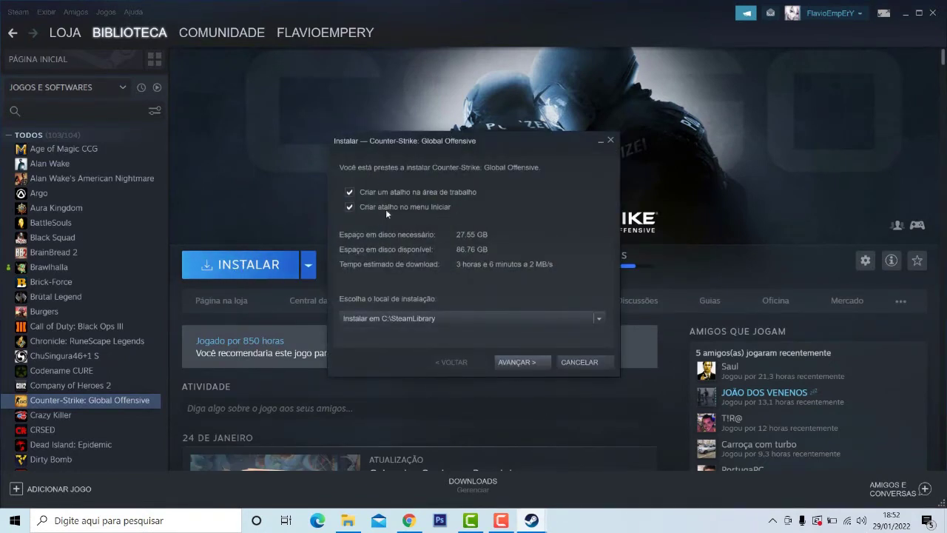
click(357, 211)
- Set the installation location to E:\Steam, start the download and finish the install dialog
click(601, 320)
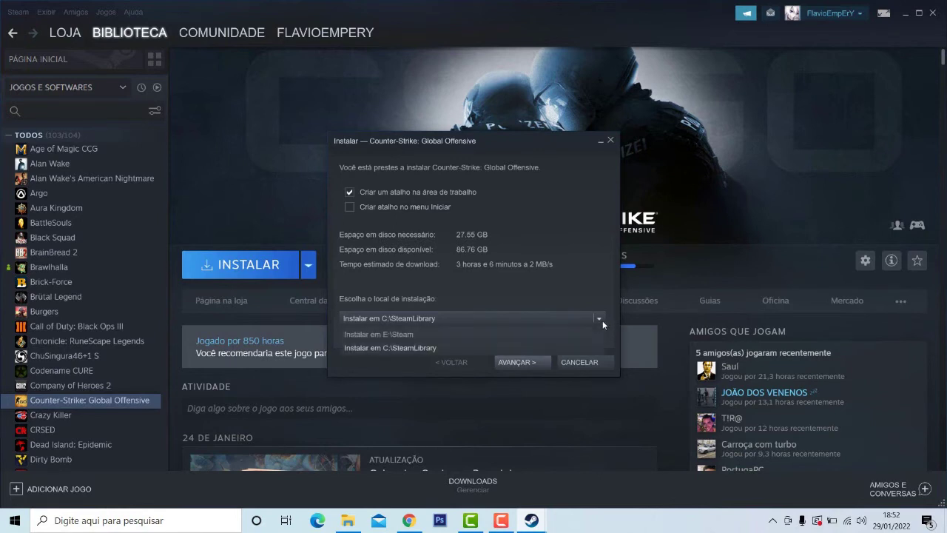
click(386, 335)
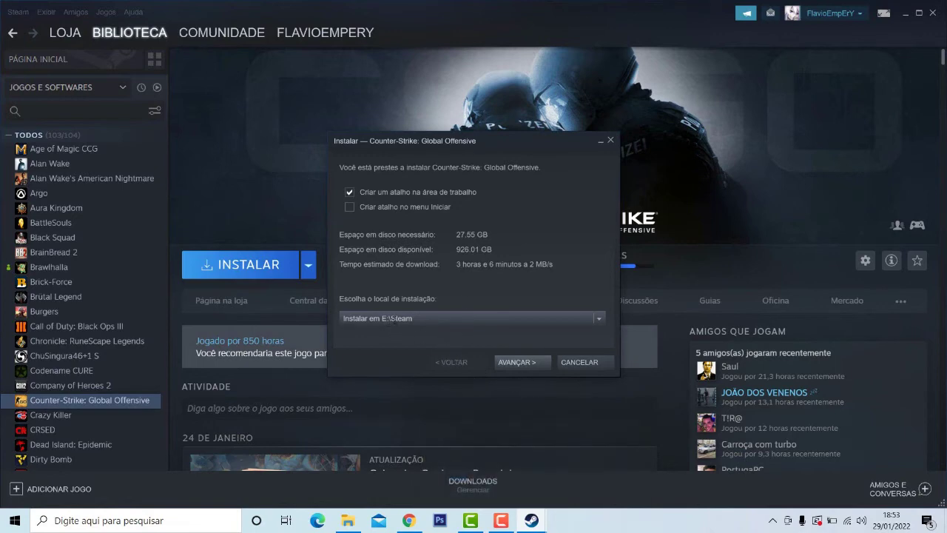
click(517, 366)
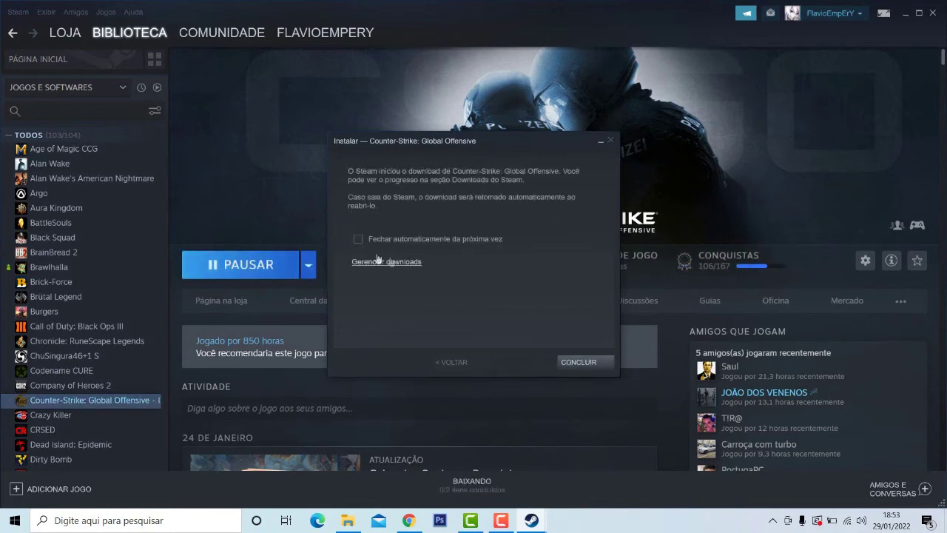
click(579, 362)
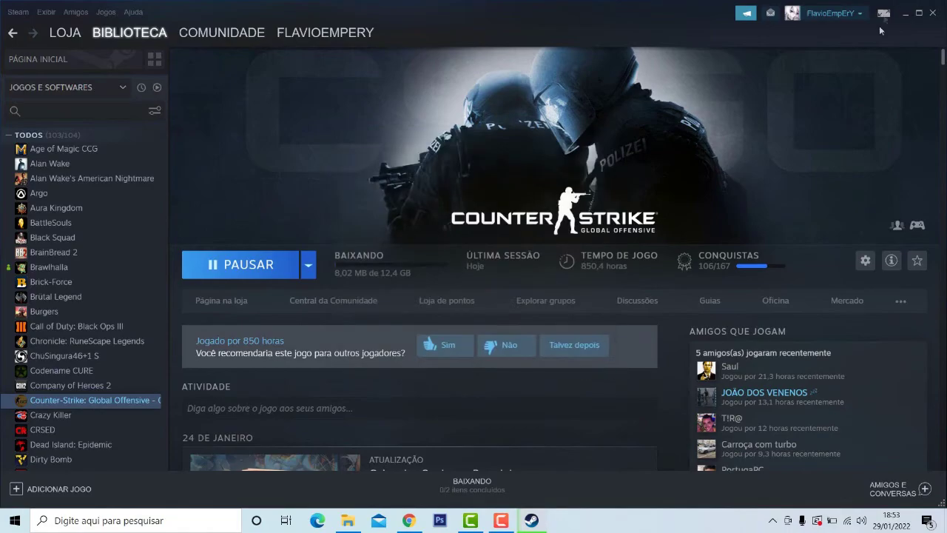
- Return to Steam and check the game's progress in the downloads section
click(904, 14)
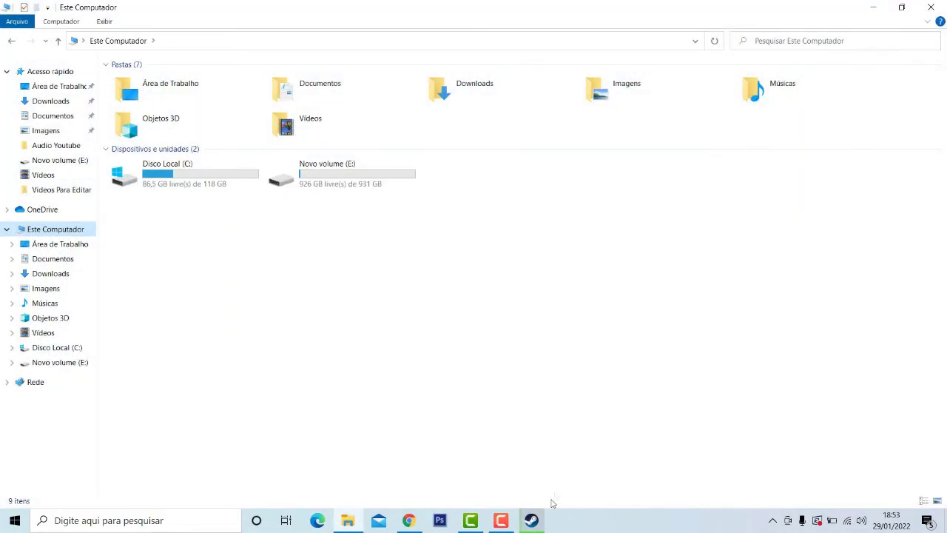
click(531, 520)
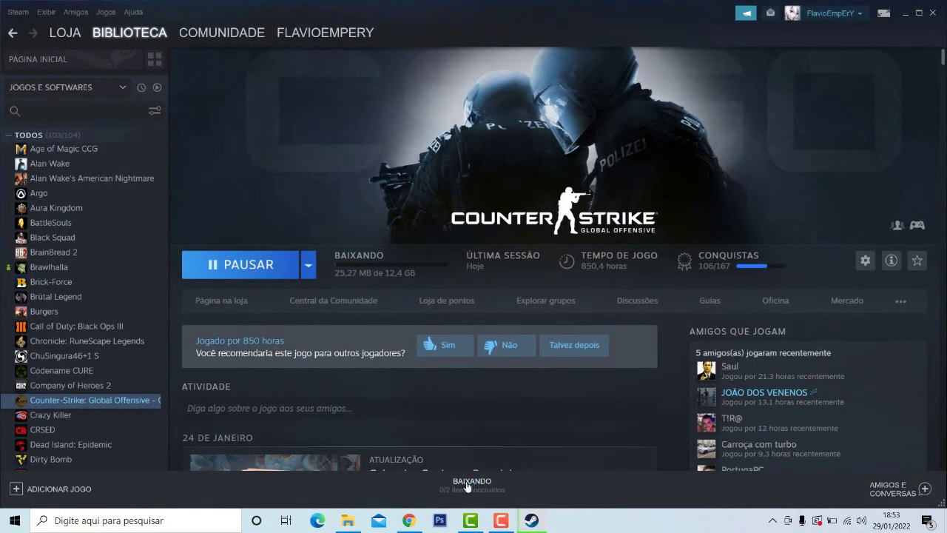
click(466, 486)
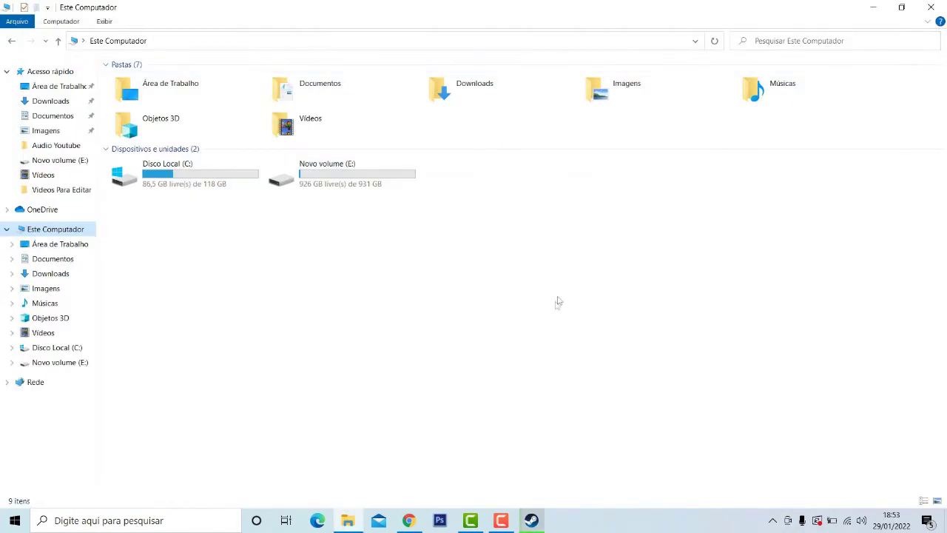
- Open the Novo volume (E:) drive in File Explorer, look over its program folders and close the window
double_click(357, 182)
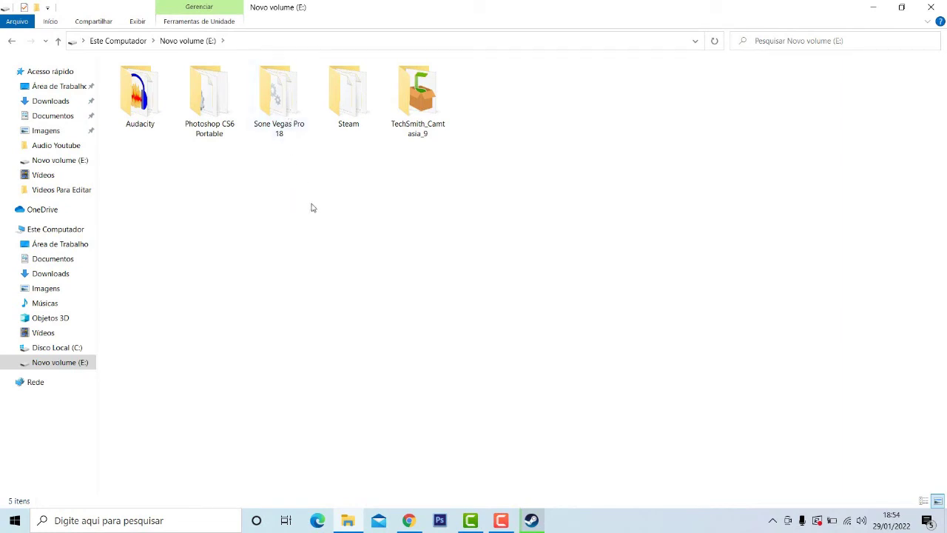
double_click(274, 132)
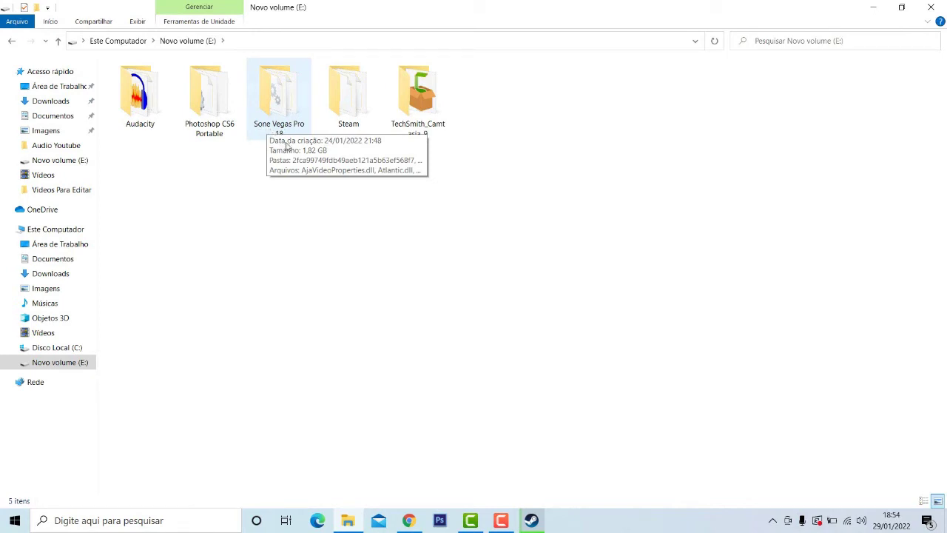
mouse_move(298, 142)
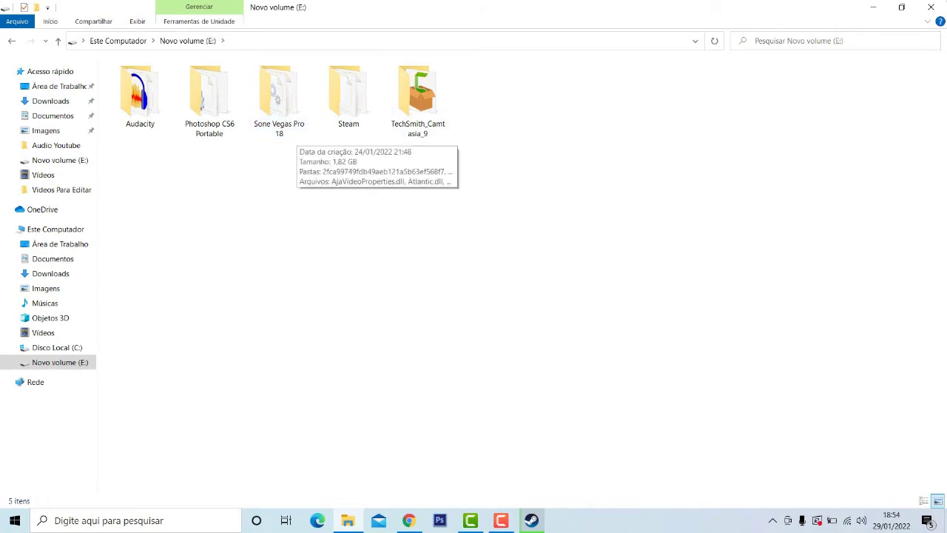
click(871, 9)
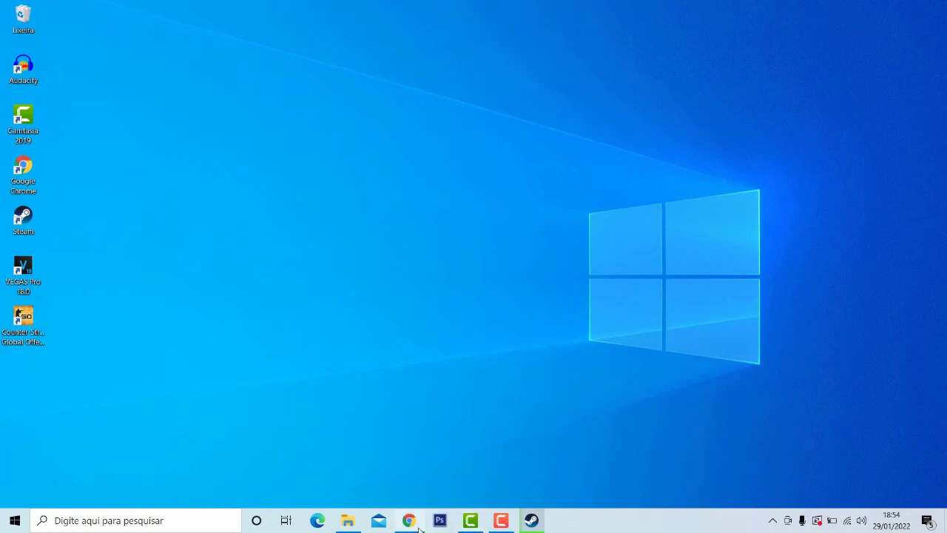
mouse_move(348, 520)
click(342, 452)
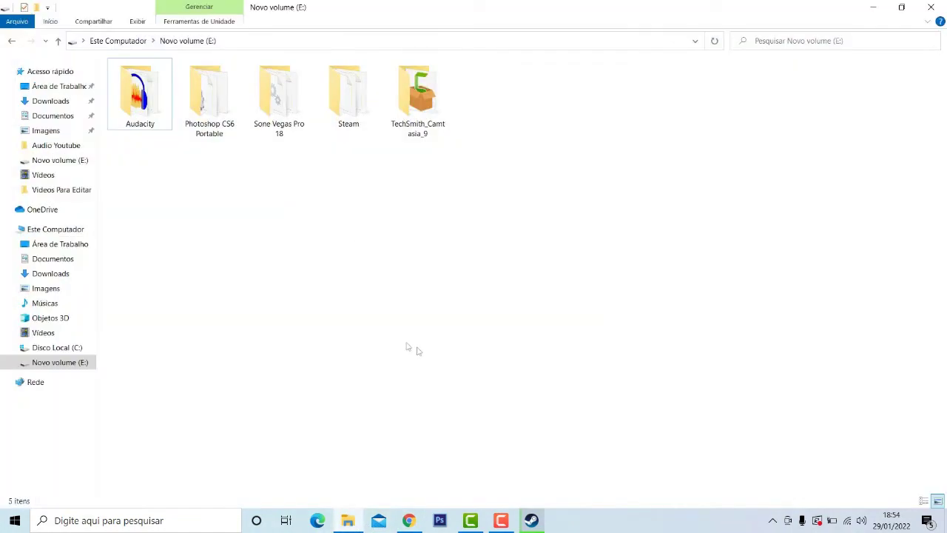
click(934, 9)
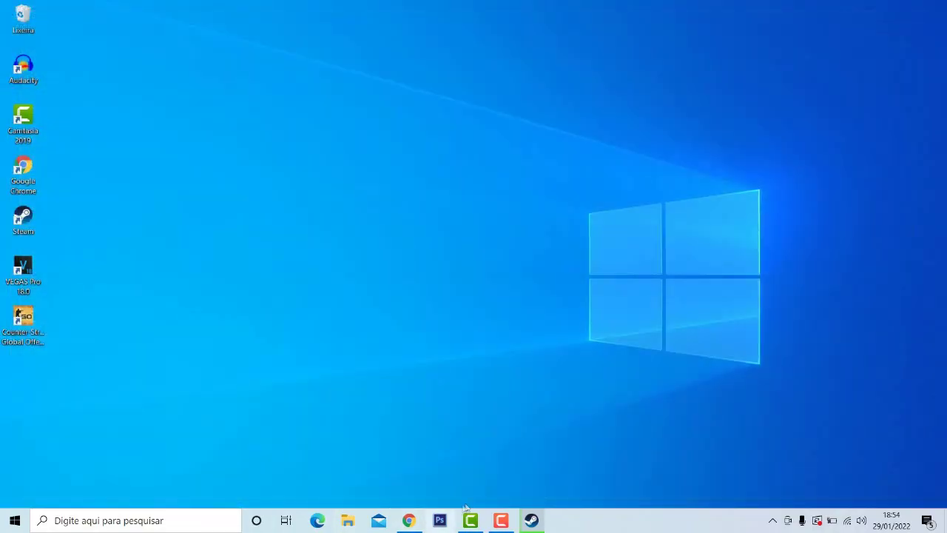
- Create a new folder named "Cs go" in the root of the Novo volume (E:) drive
click(348, 521)
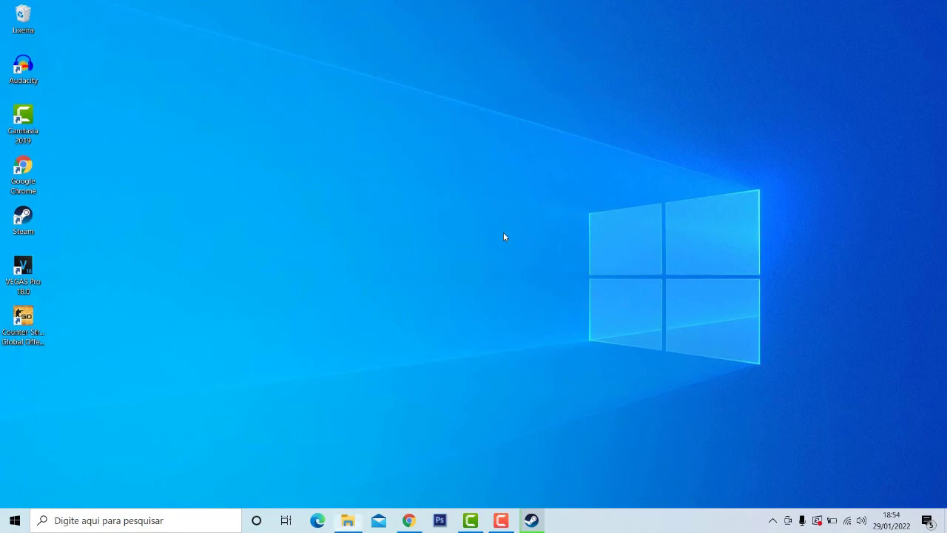
click(79, 362)
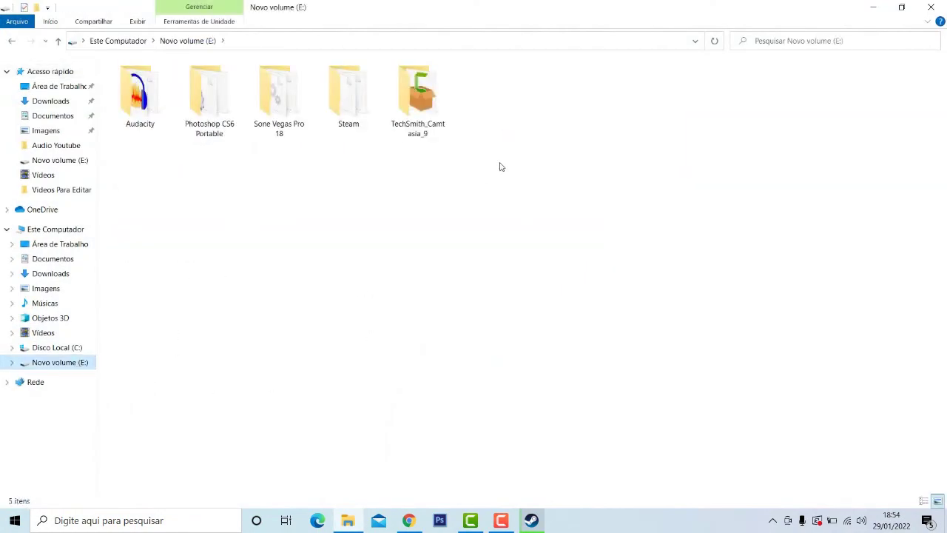
right_click(616, 157)
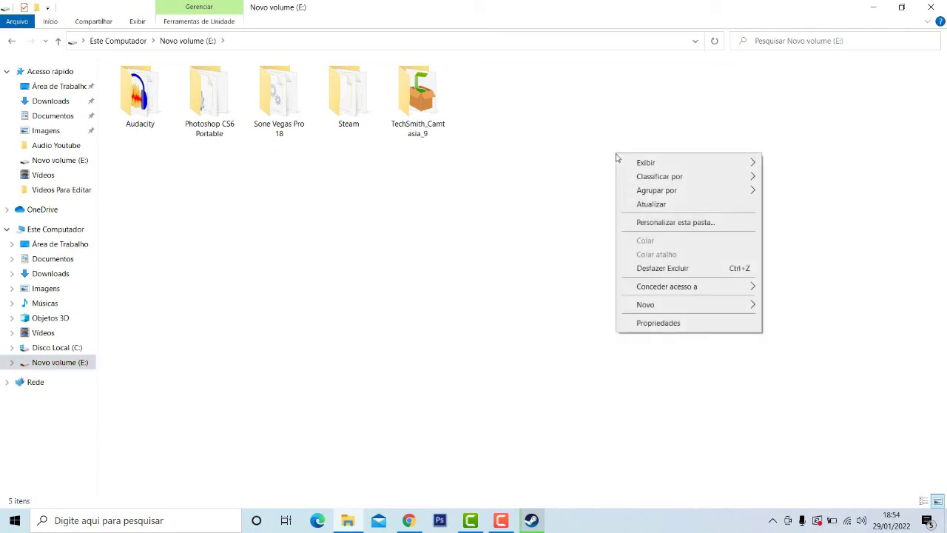
mouse_move(659, 312)
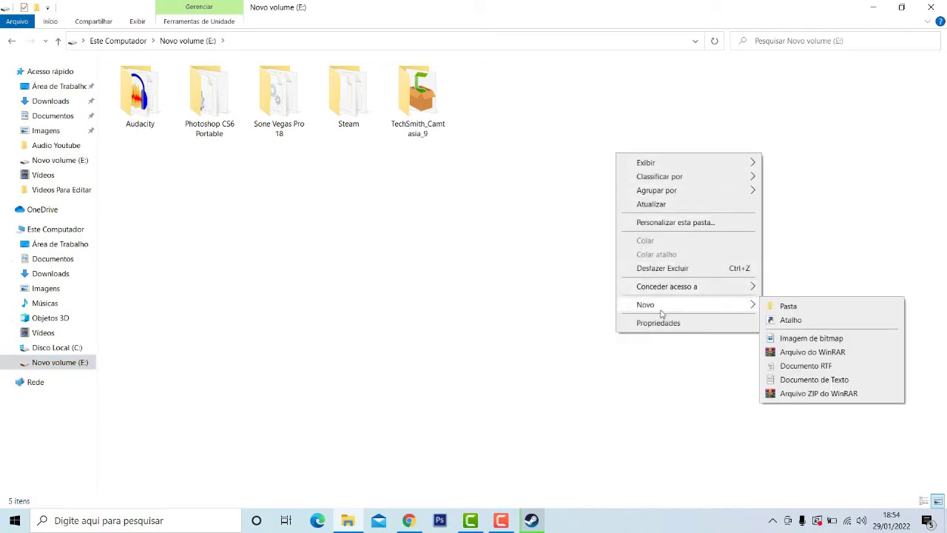
click(788, 306)
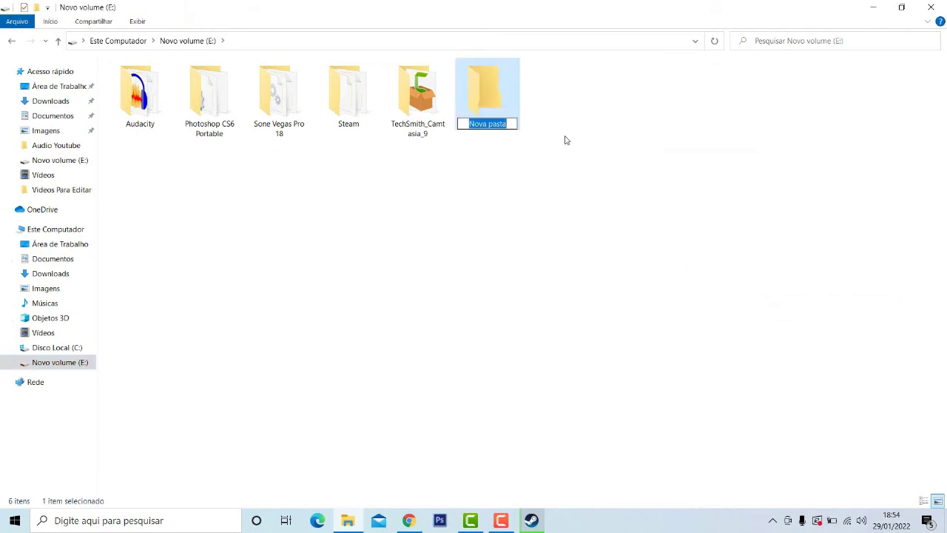
key(BackSpace)
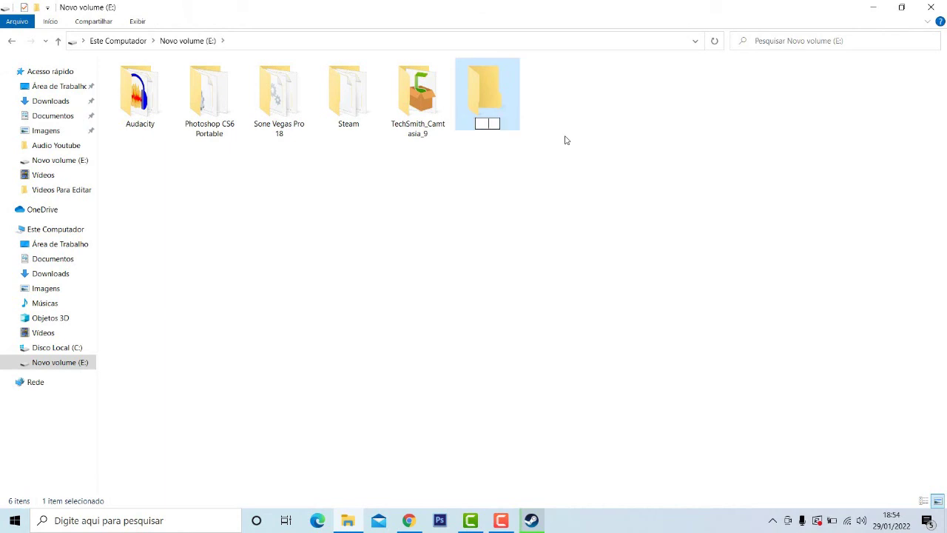
text(Cs go)
- Delete the "Cs go" folder from the Novo volume (E:) drive
click(490, 83)
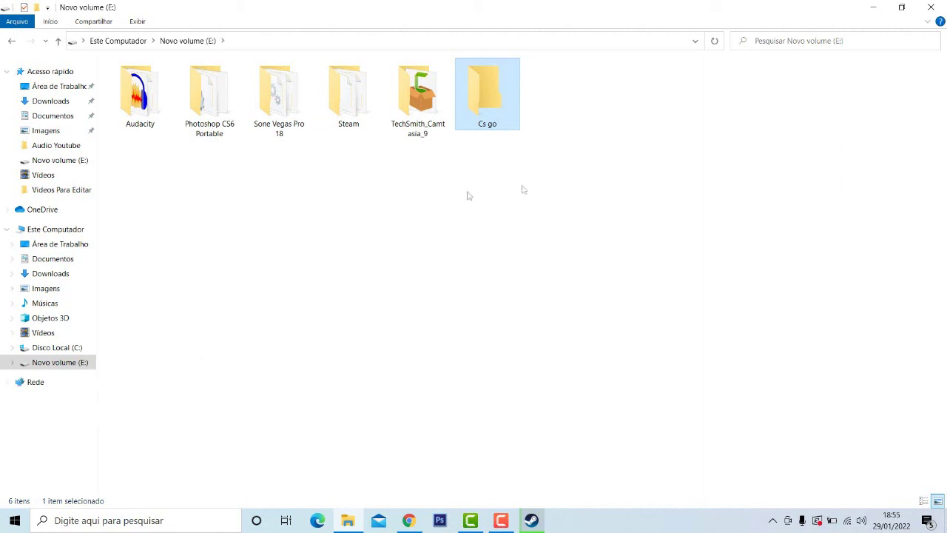
right_click(509, 111)
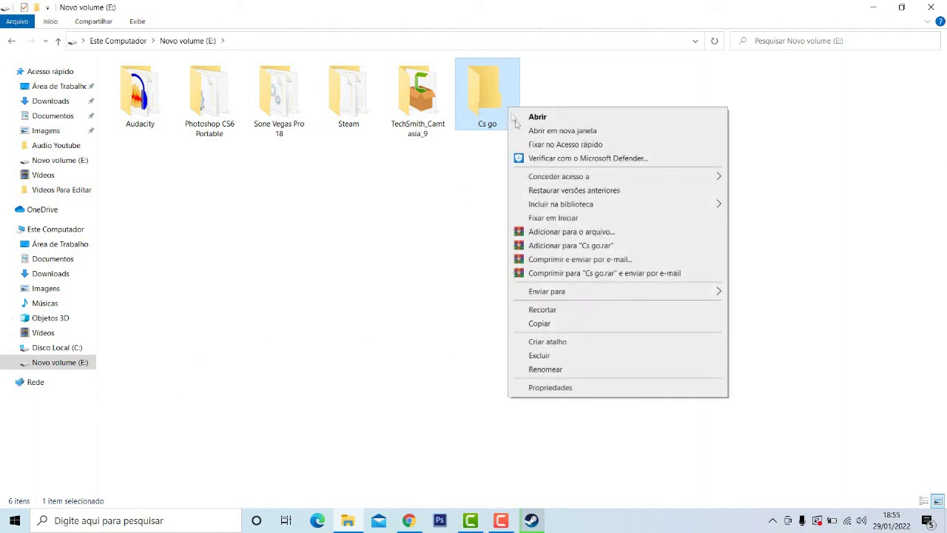
click(552, 358)
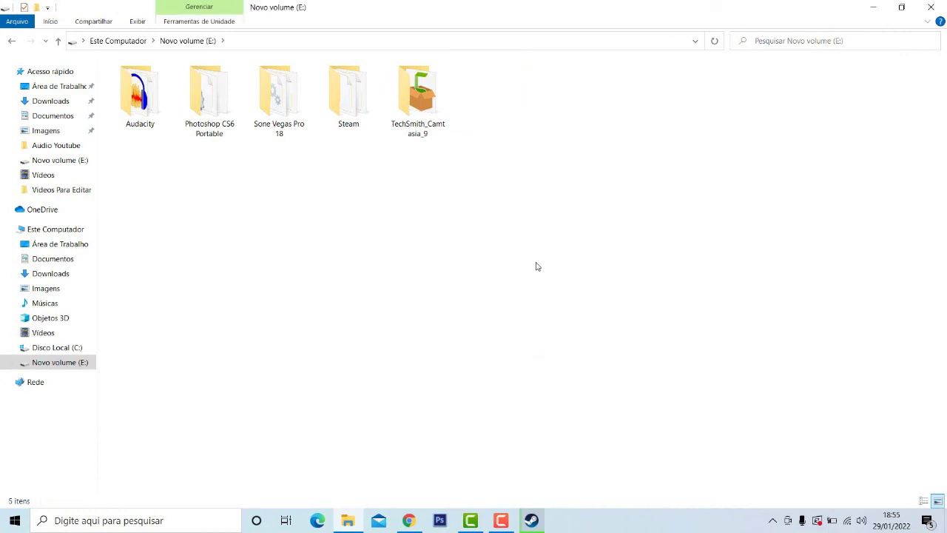